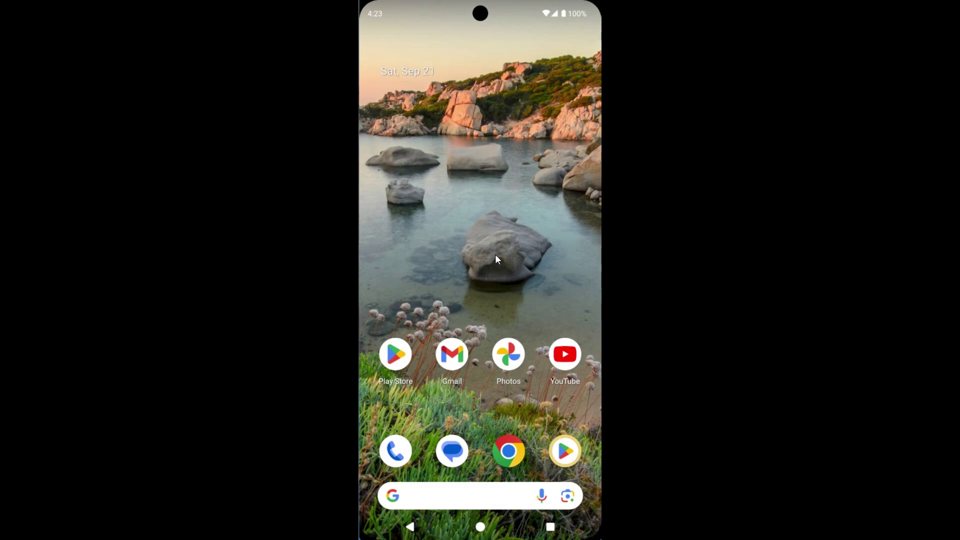
# Step: Launch the Play Store and open the account menu from the profile avatar
pyautogui.click(395, 361)
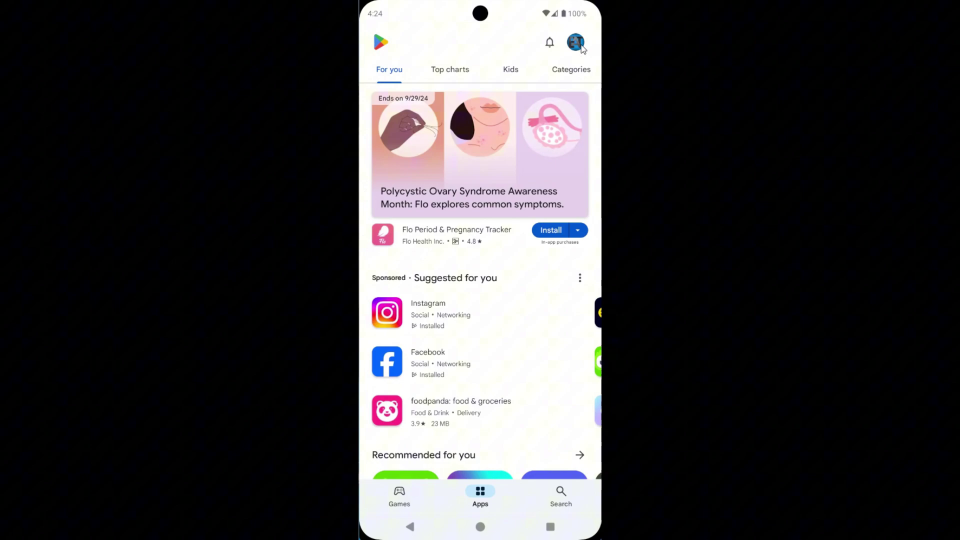
pyautogui.click(576, 42)
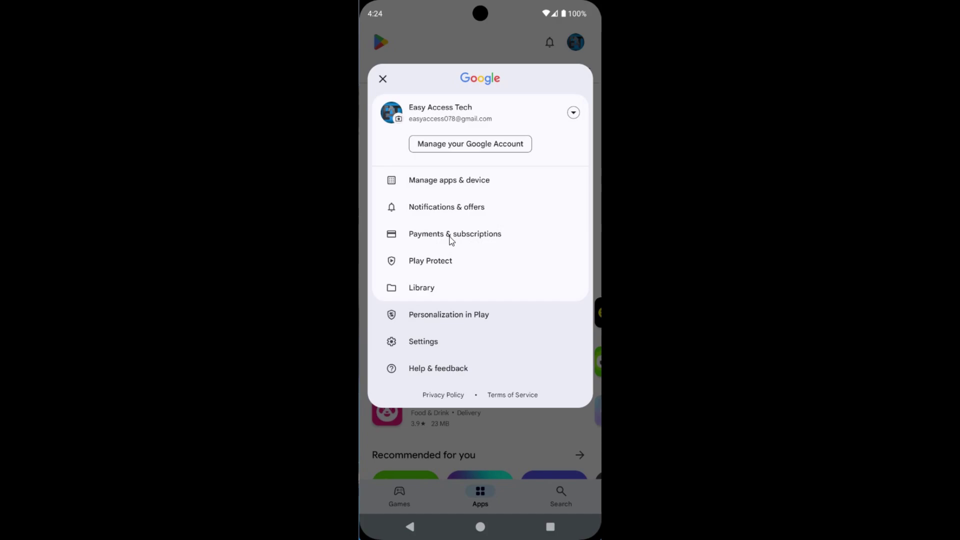
# Step: Open Payments & subscriptions from the account menu
pyautogui.click(450, 236)
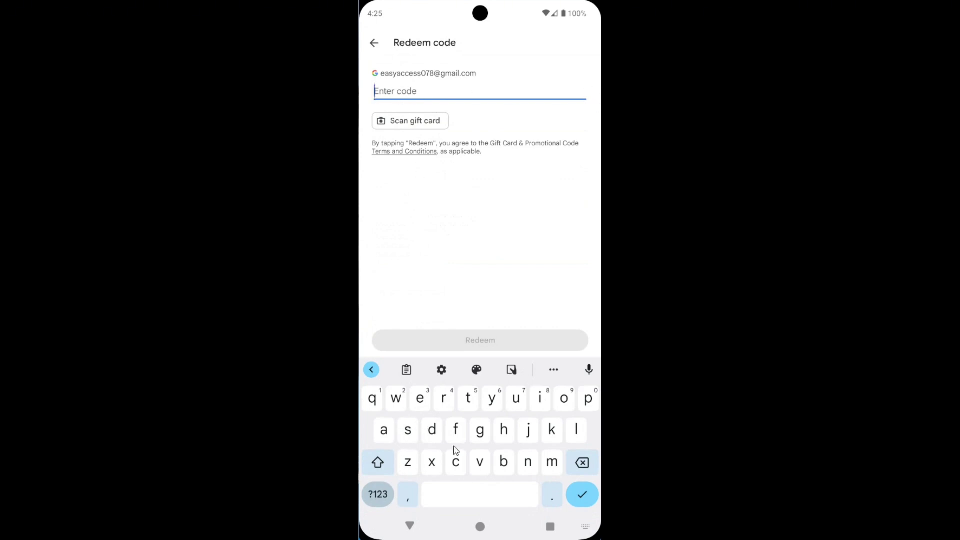
# Step: Type the gift code fFDHHDDHF into the Redeem code field on the on-screen keyboard
pyautogui.click(456, 430)
pyautogui.click(378, 463)
pyautogui.click(455, 429)
pyautogui.click(504, 430)
pyautogui.click(503, 429)
pyautogui.click(431, 430)
pyautogui.click(431, 430)
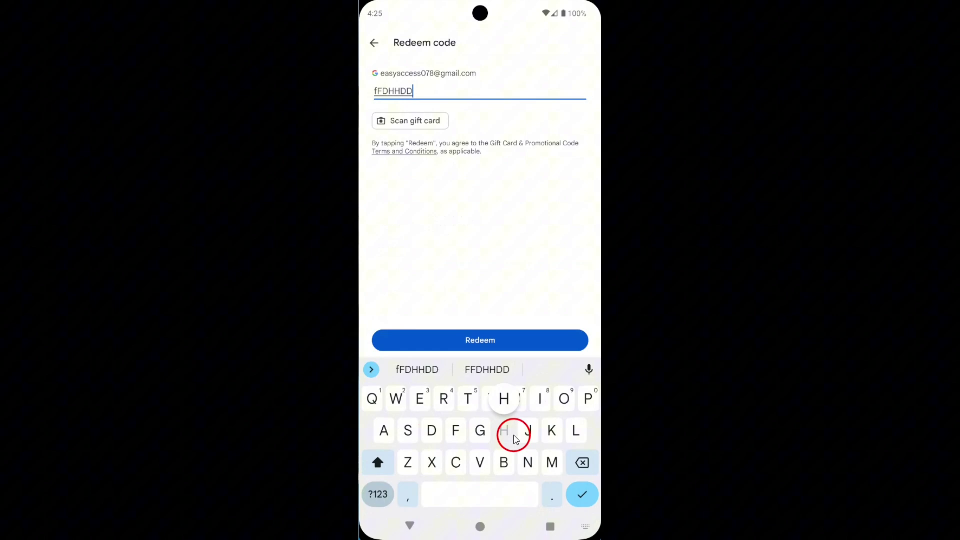
pyautogui.click(503, 430)
pyautogui.click(456, 429)
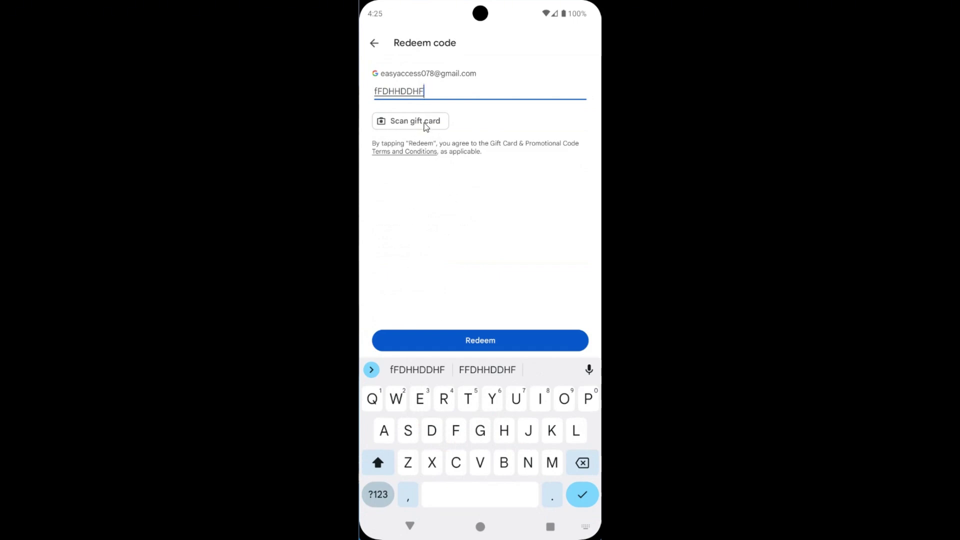
pyautogui.click(426, 121)
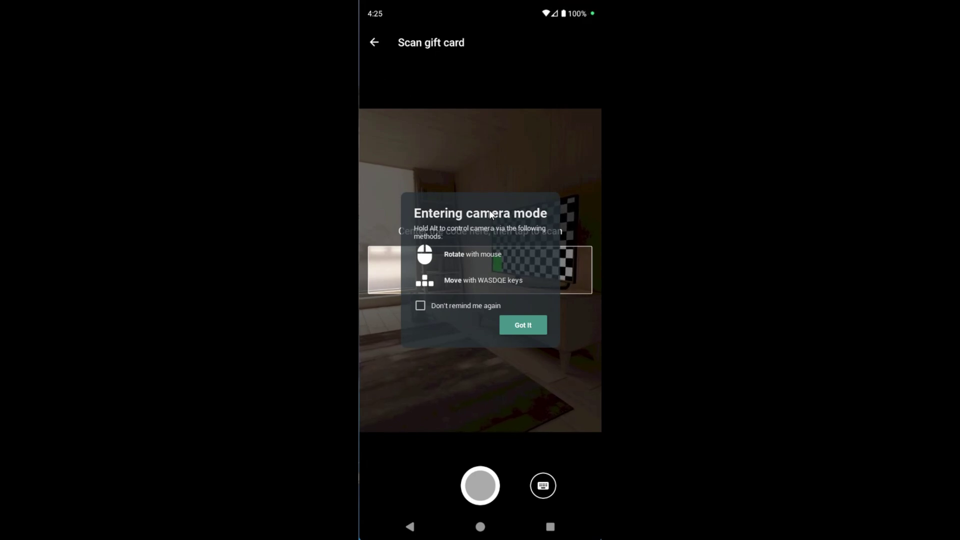
pyautogui.click(375, 42)
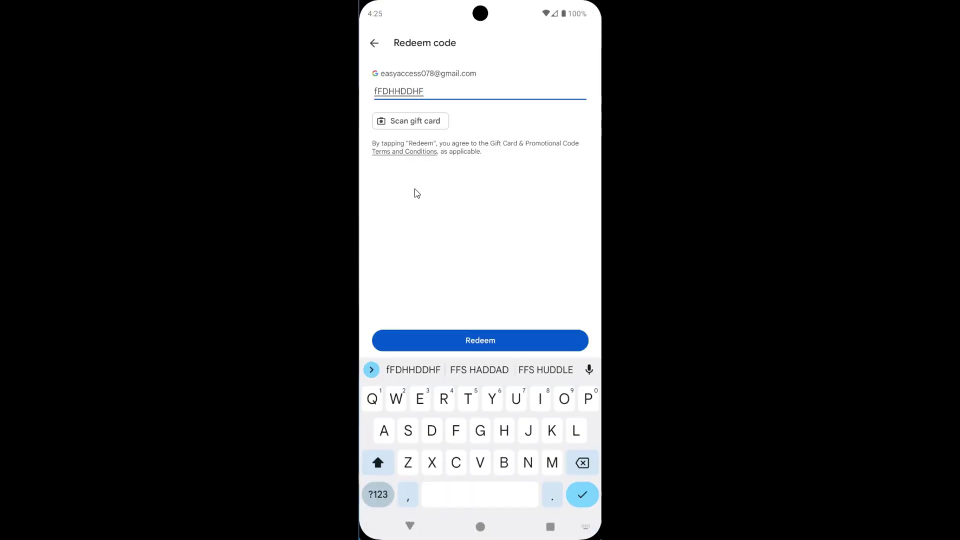